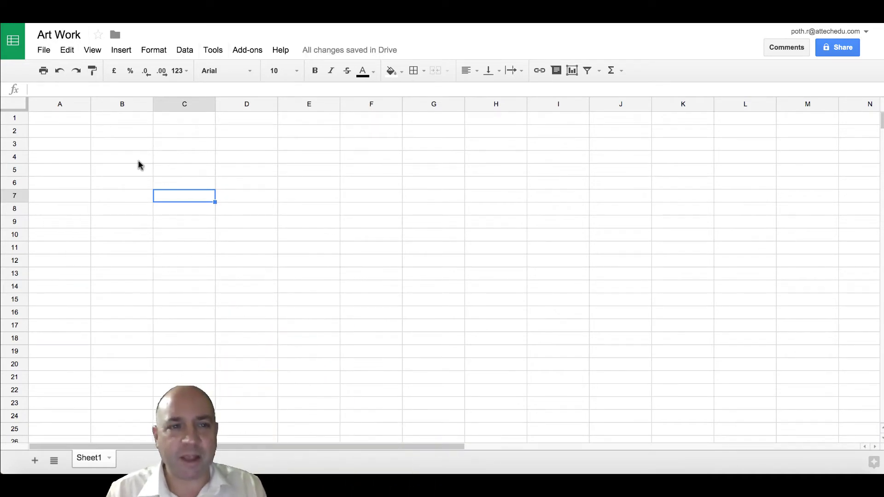
- Delete the unused columns K through Z
click(58, 121)
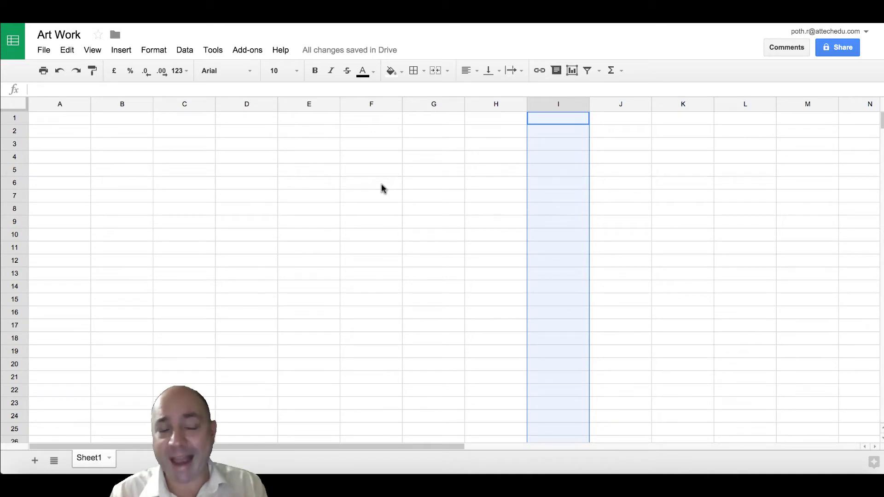
click(675, 103)
scroll(746, 148, right, 10)
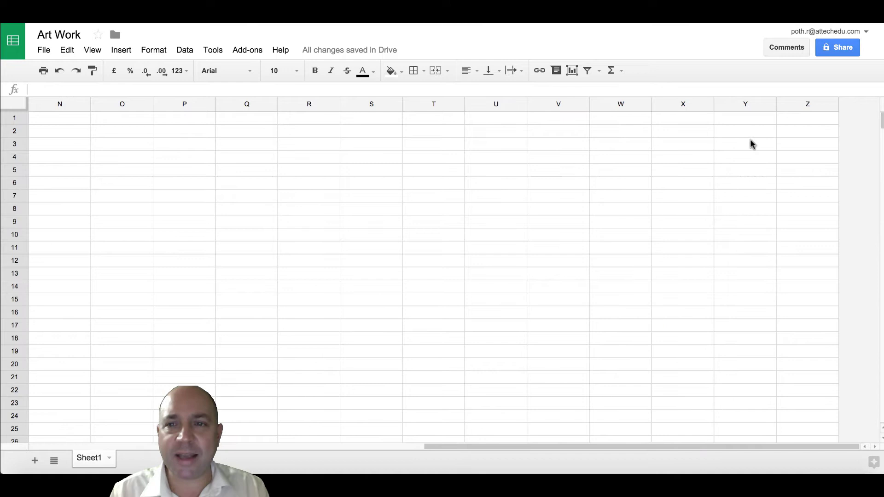
shift+click(795, 104)
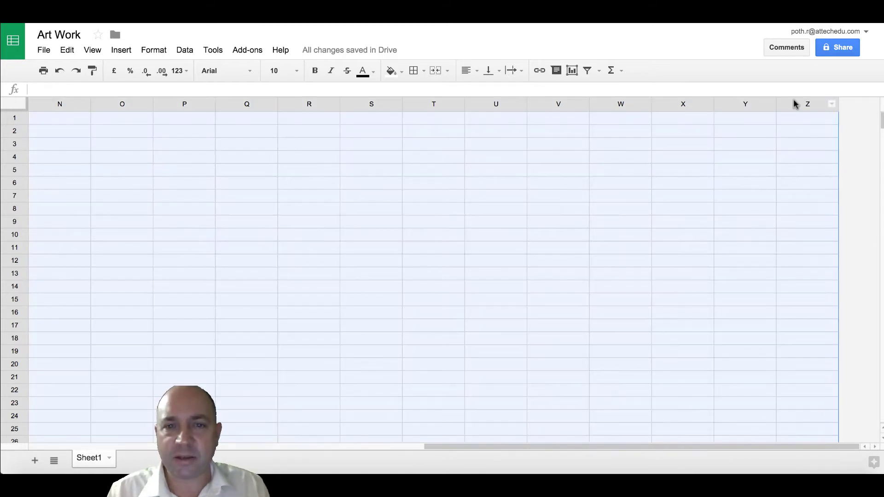
right_click(796, 104)
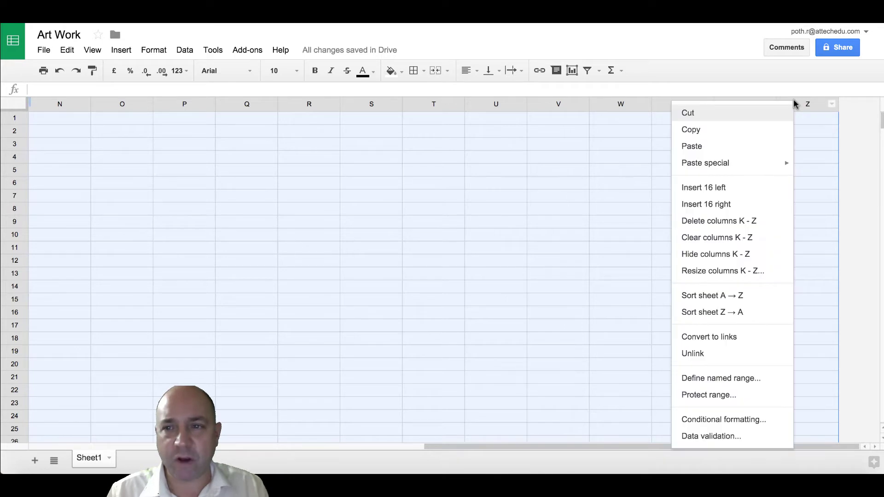
click(745, 223)
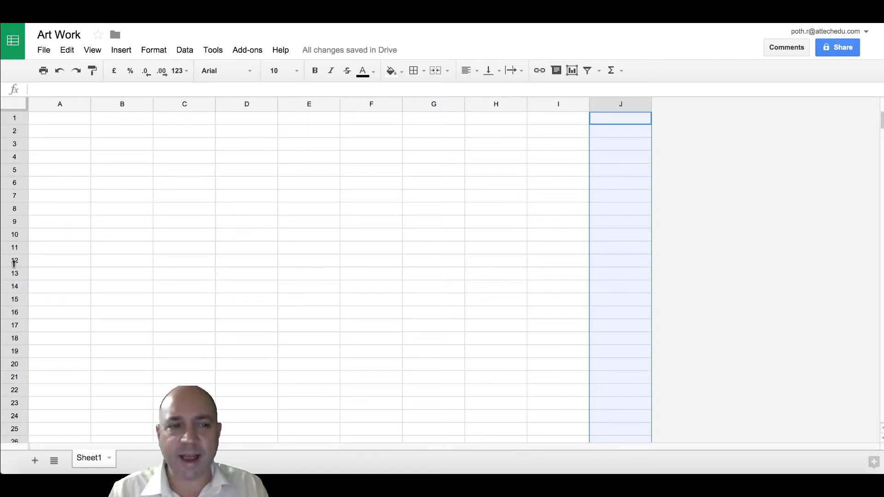
- Delete the unused rows 15 through 1000
click(14, 312)
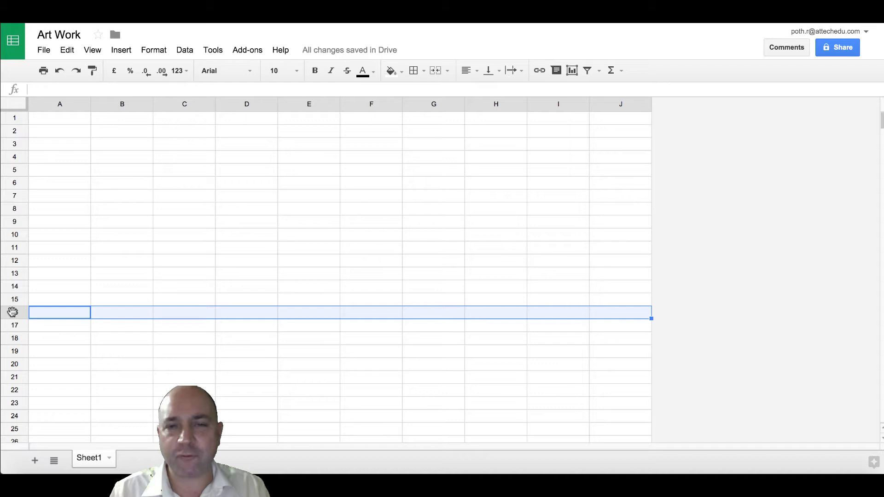
drag(13, 312, 12, 299)
scroll(14, 301, down, 20)
scroll(14, 313, down, 15)
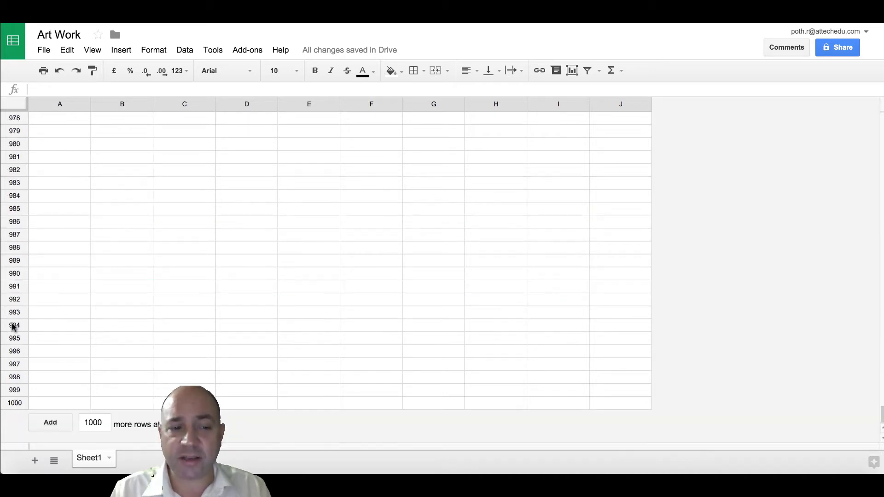
shift+click(8, 403)
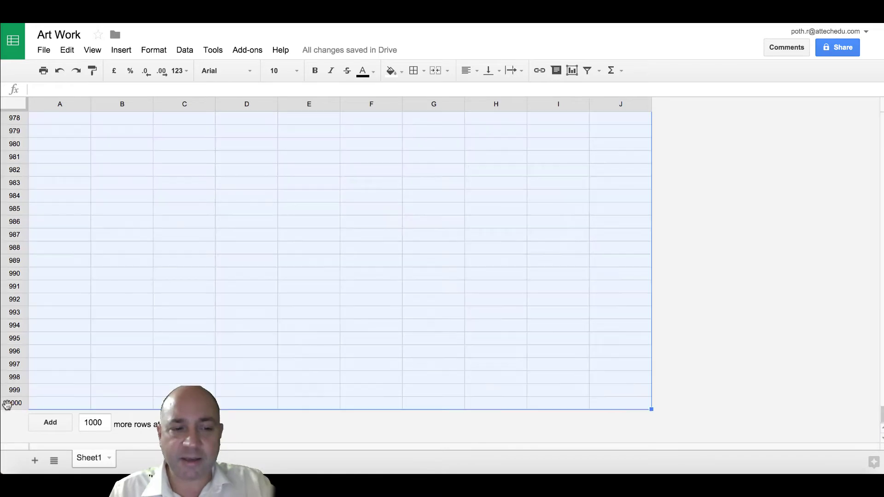
drag(8, 403, 16, 357)
right_click(17, 356)
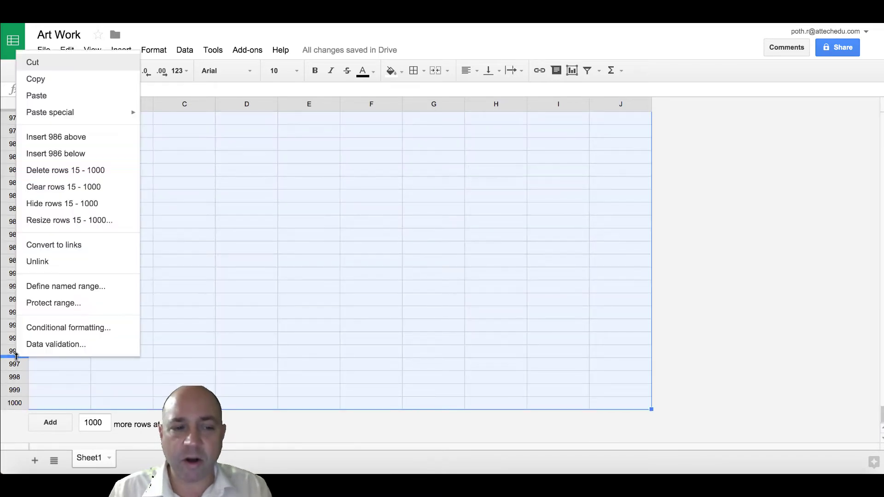
click(91, 169)
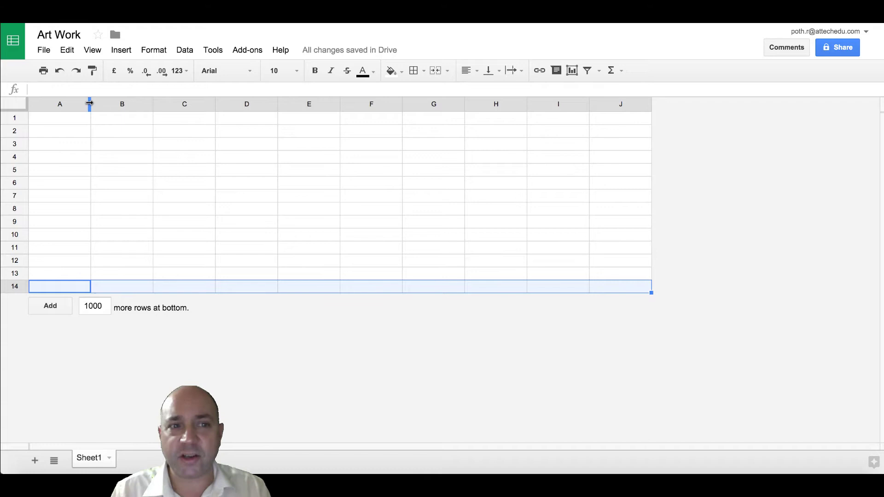
drag(90, 103, 184, 104)
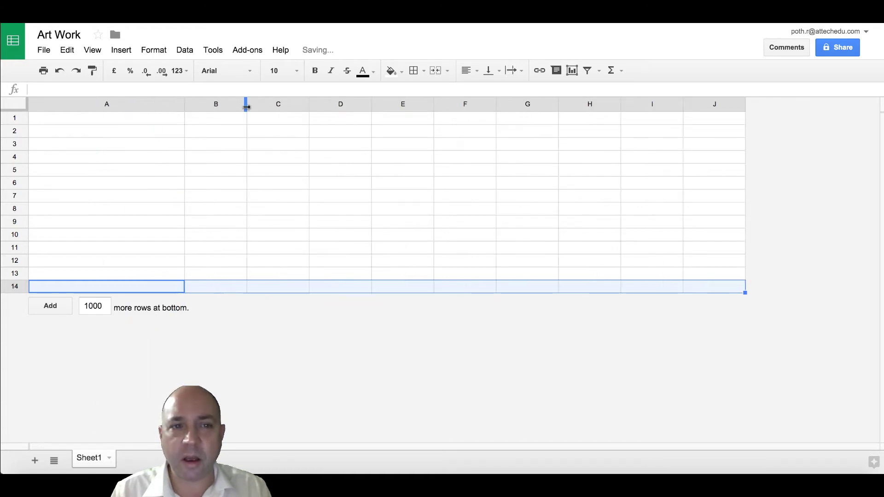
drag(246, 106, 205, 104)
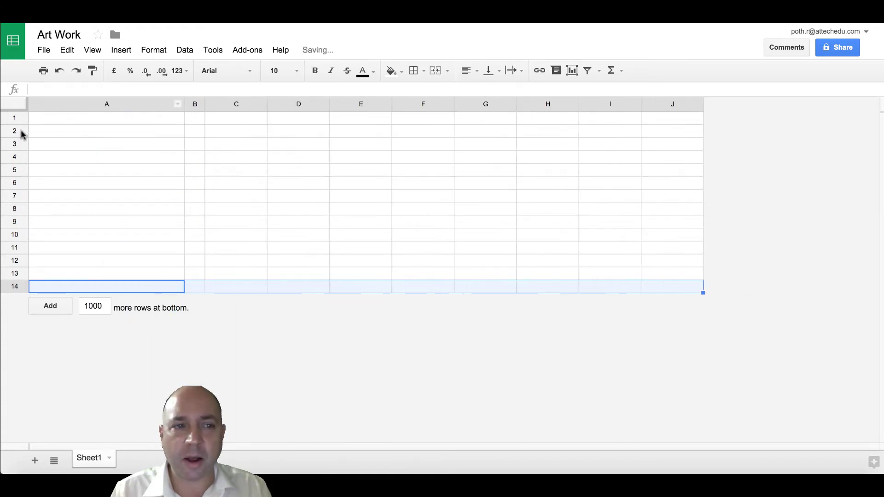
drag(14, 137, 11, 184)
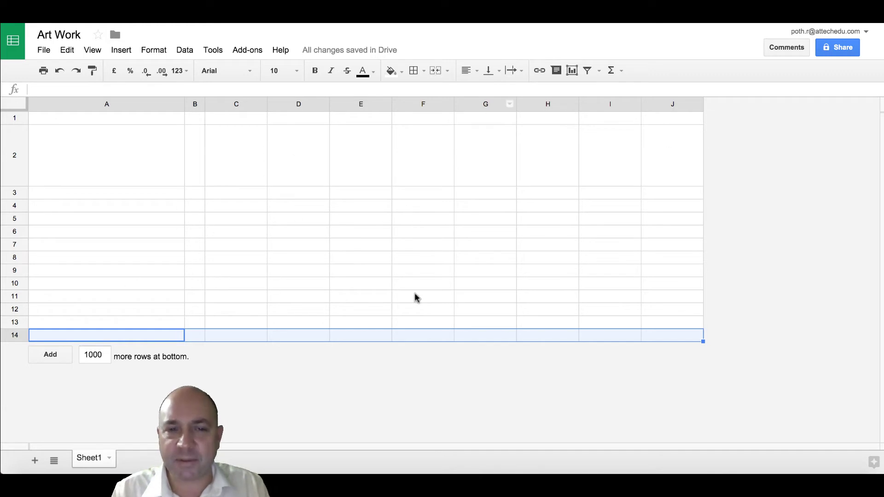
click(60, 72)
click(60, 72)
click(60, 72)
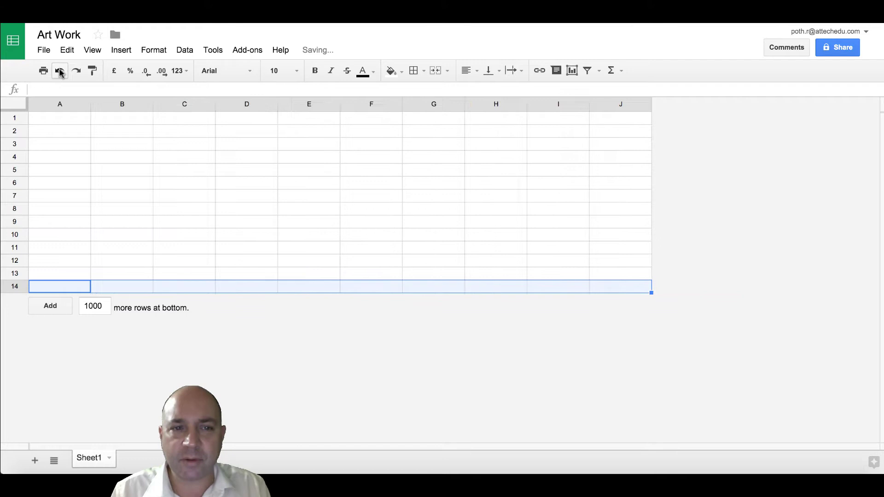
- Fill the range C6:H13 red to make the house walls
click(349, 226)
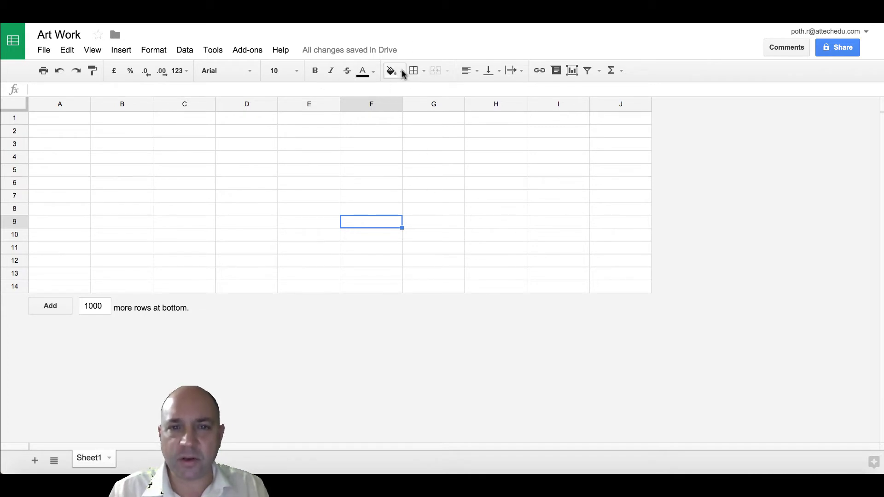
click(184, 183)
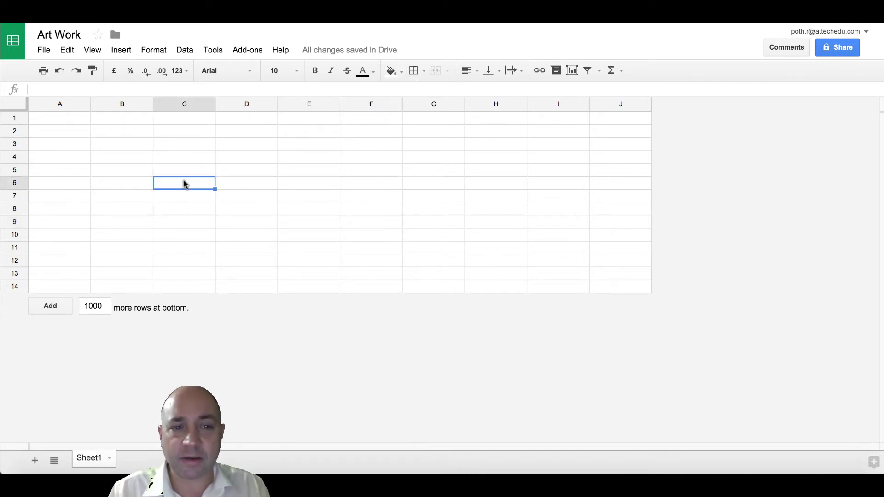
shift+click(502, 277)
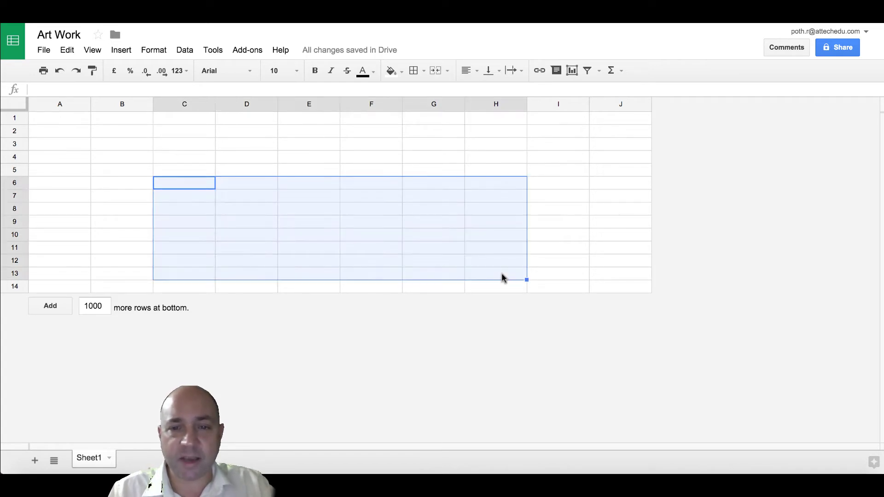
click(403, 71)
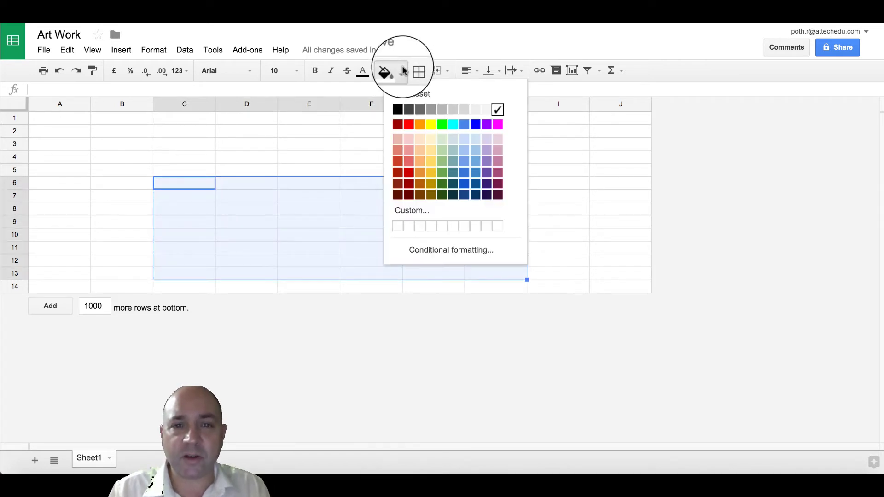
click(409, 124)
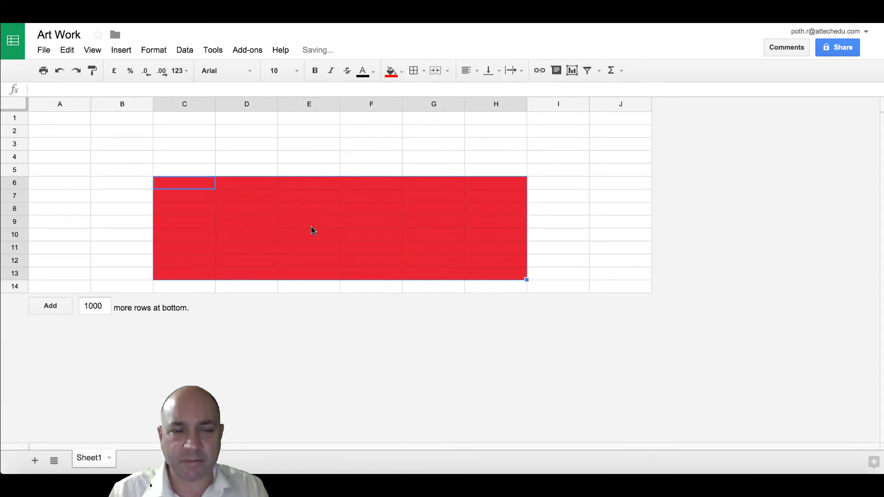
- Fill the roof cells C5:H5, D4:G4 and E3:F3 orange
click(178, 171)
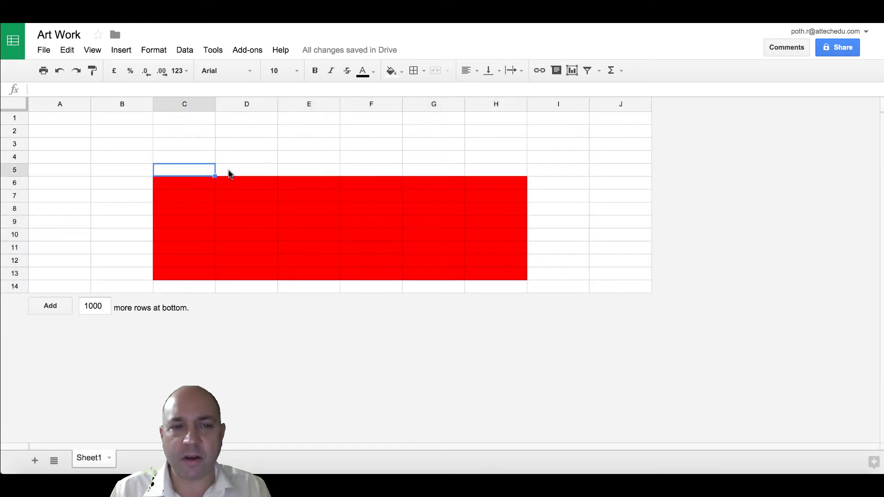
shift+click(502, 171)
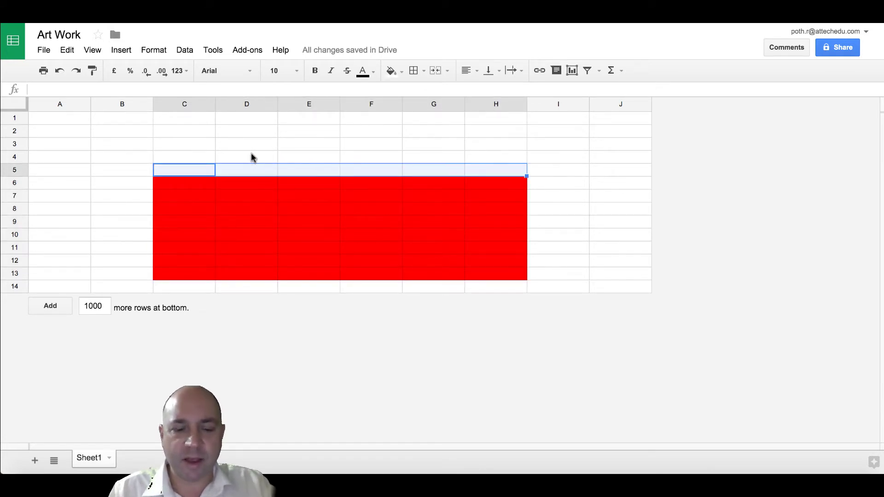
drag(251, 154, 407, 154)
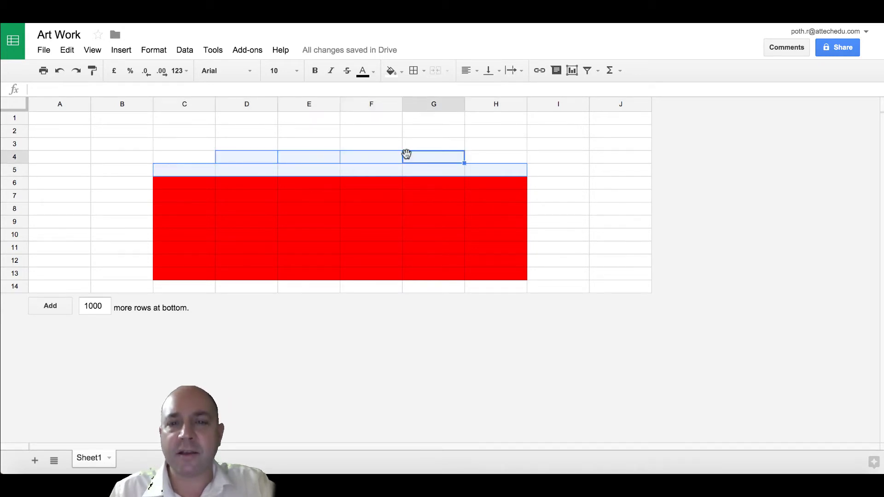
ctrl+click(374, 144)
ctrl+click(313, 142)
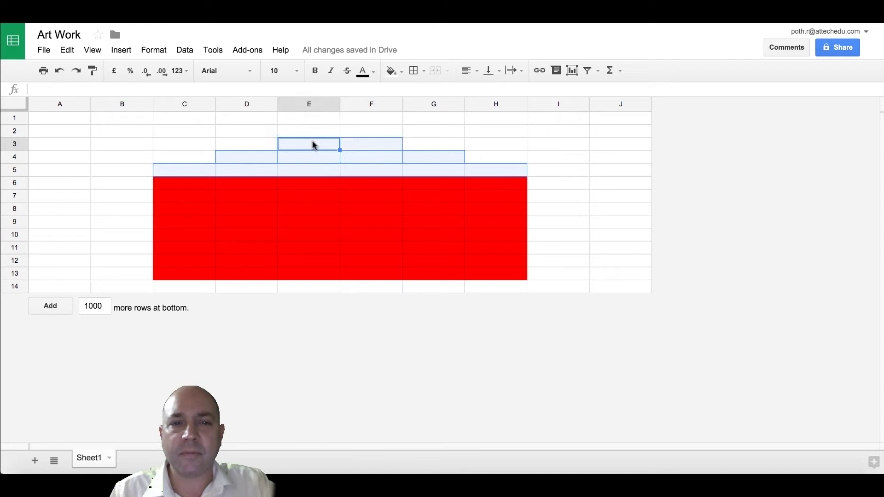
click(404, 71)
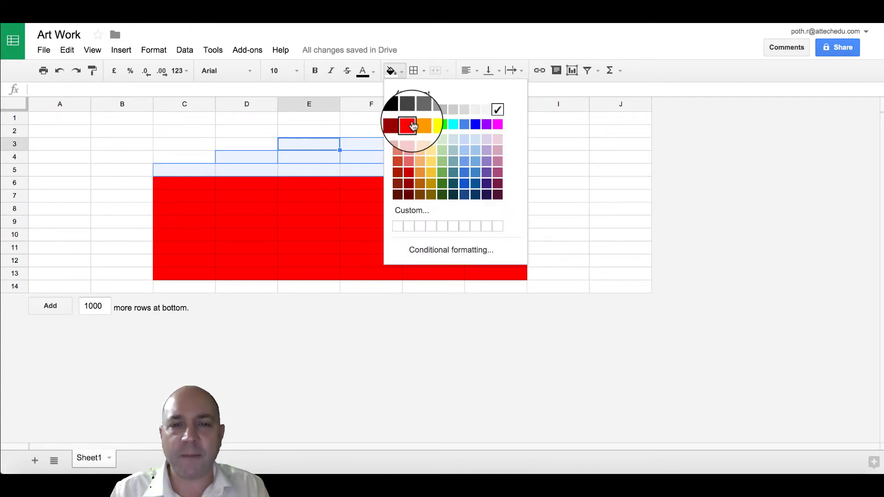
click(420, 125)
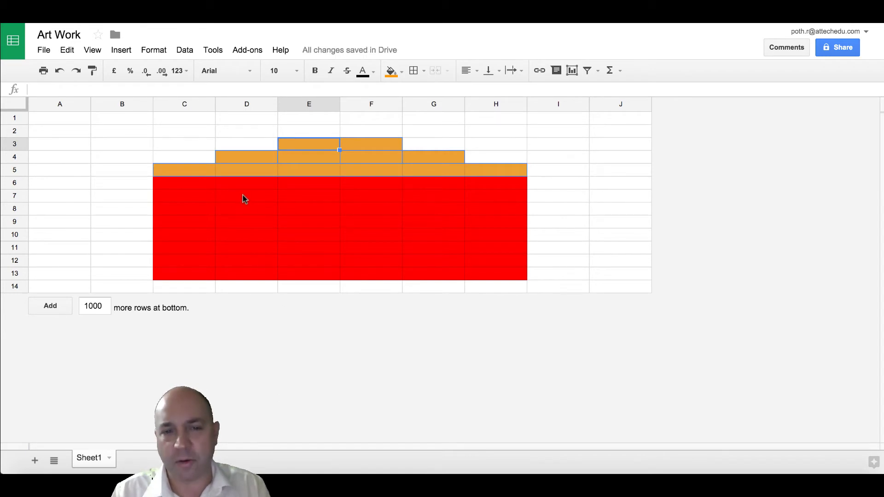
- Fill the upper windows D7:D8 and G7:G8 cyan
drag(243, 195, 242, 205)
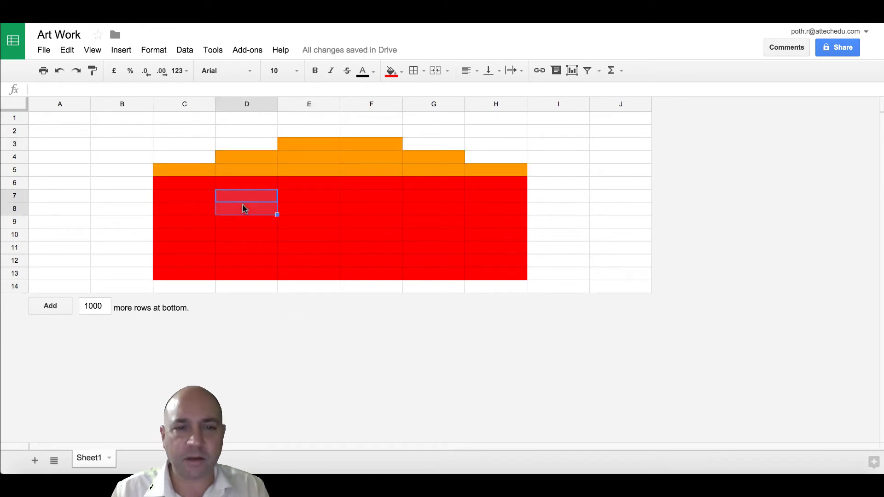
click(401, 71)
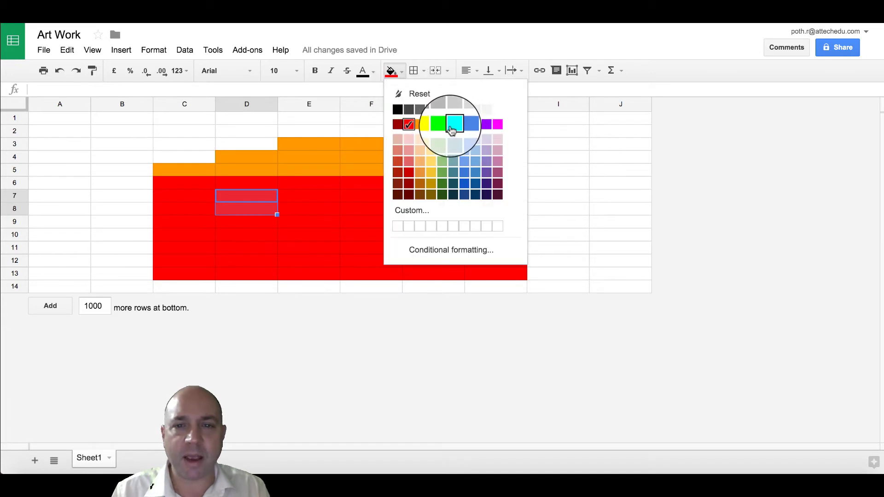
click(452, 130)
click(437, 197)
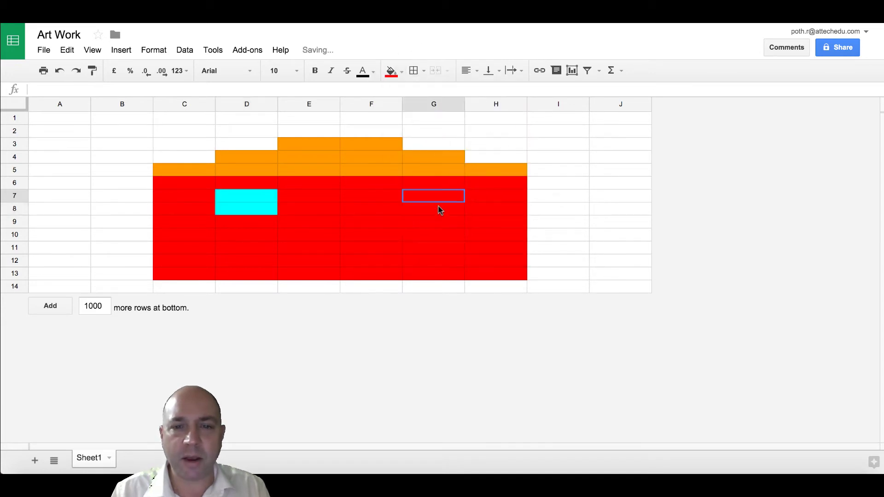
drag(440, 211, 438, 211)
click(444, 71)
click(395, 70)
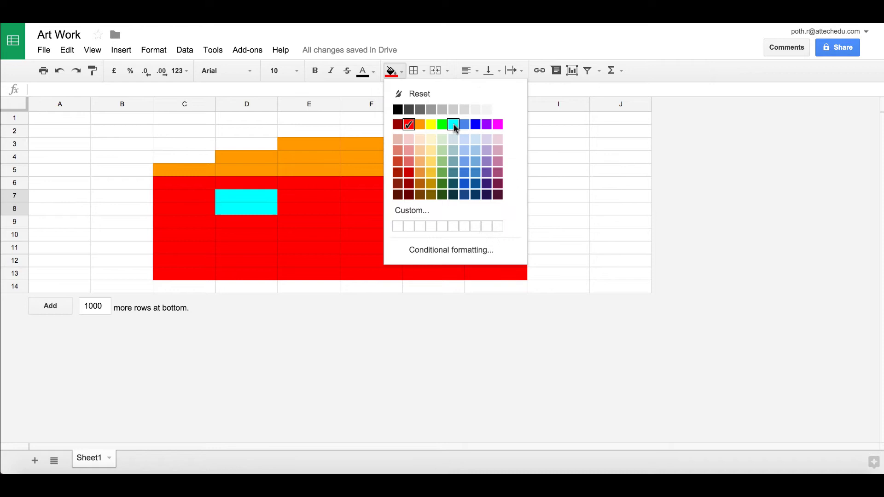
click(454, 127)
- Fill the lower windows D11:D12 and G11:G12 cyan
drag(233, 249, 270, 261)
click(395, 71)
click(453, 124)
drag(429, 248, 461, 262)
click(395, 71)
click(454, 124)
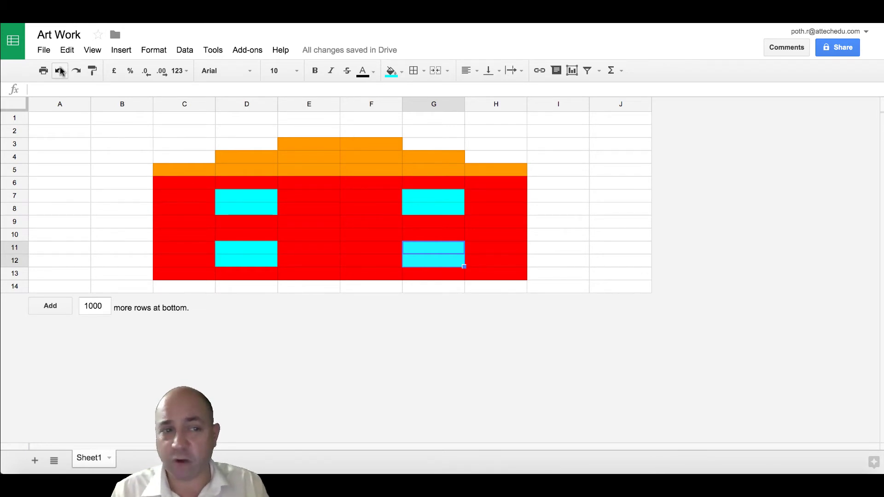
- Make rows 7–8 and 11–12 taller and narrow columns E and F
drag(16, 215, 17, 240)
drag(16, 279, 16, 291)
drag(339, 104, 309, 103)
drag(370, 103, 339, 103)
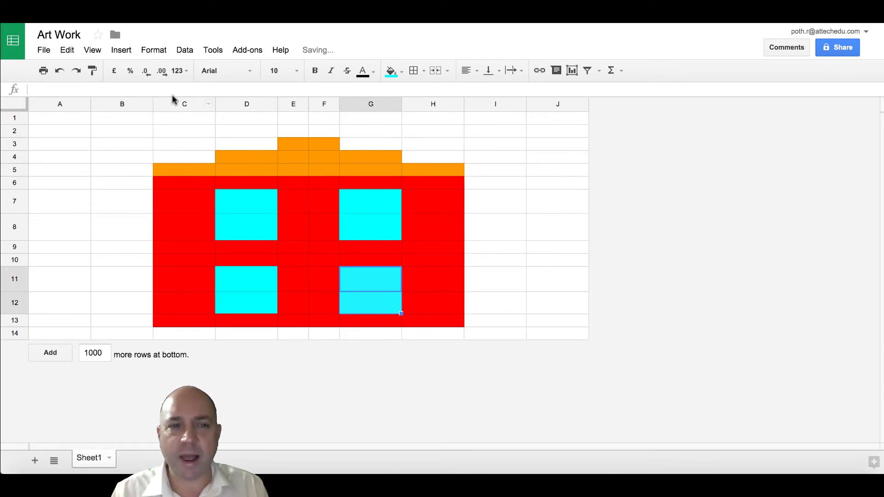
- Narrow columns C and H to thin the side walls, undoing an accidental column B resize
drag(154, 103, 176, 104)
drag(238, 104, 183, 103)
click(59, 70)
drag(430, 104, 400, 103)
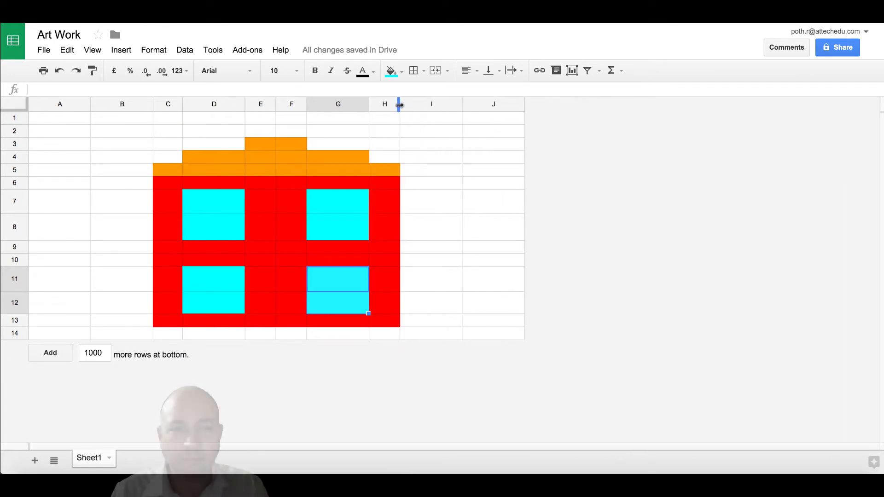
click(60, 71)
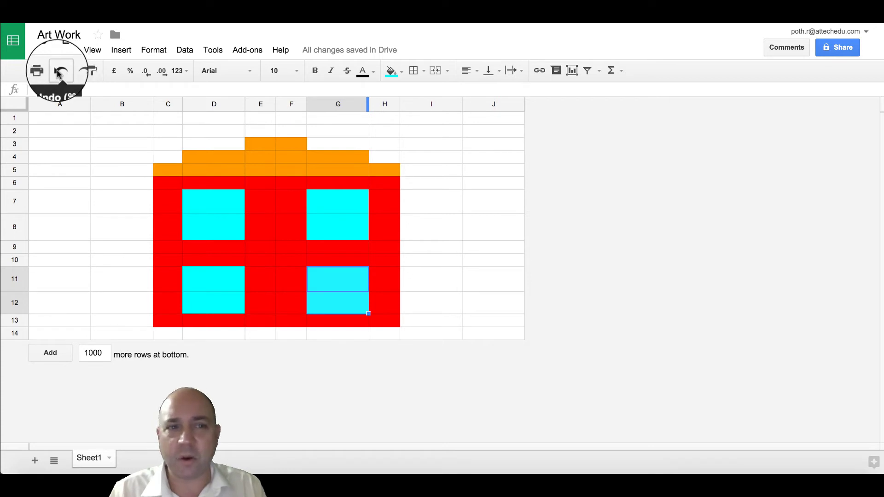
click(58, 73)
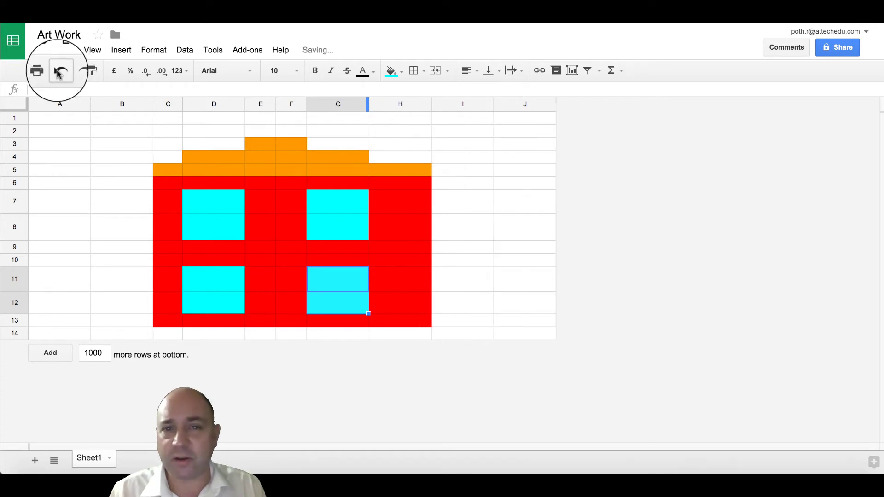
click(84, 71)
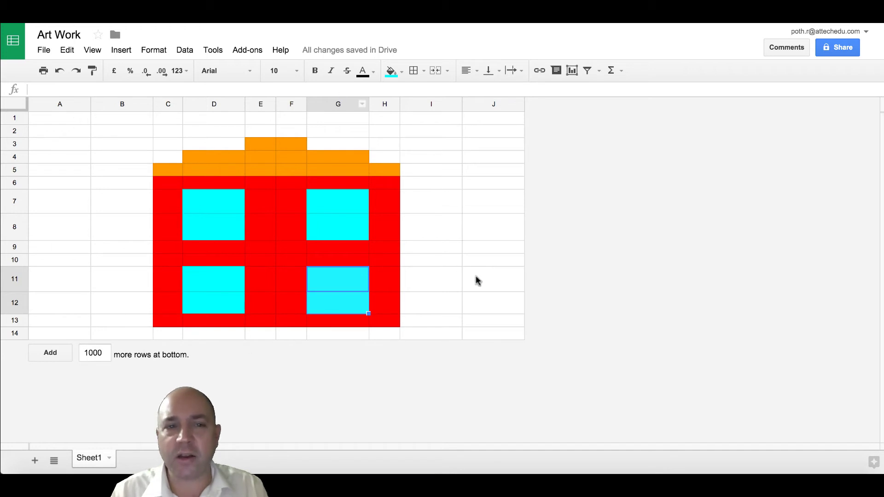
- Fill the sky areas A1:B8 and I1:J8 on either side of the house blue
drag(44, 120, 148, 229)
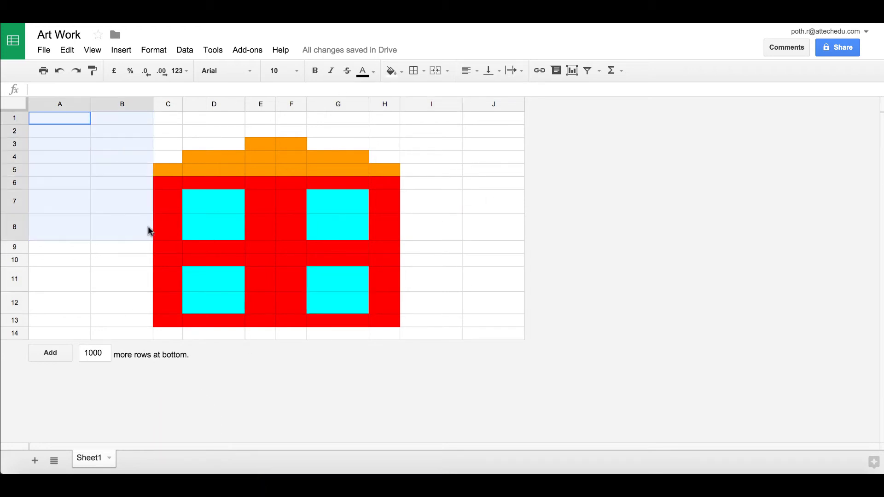
click(392, 71)
click(474, 111)
drag(415, 118, 491, 223)
click(391, 71)
click(475, 111)
- Fill C1:H2 above the roof and the gaps C3:D4 and G3:H4 blue
drag(168, 118, 391, 134)
click(391, 71)
click(475, 110)
drag(168, 143, 214, 157)
drag(339, 143, 377, 150)
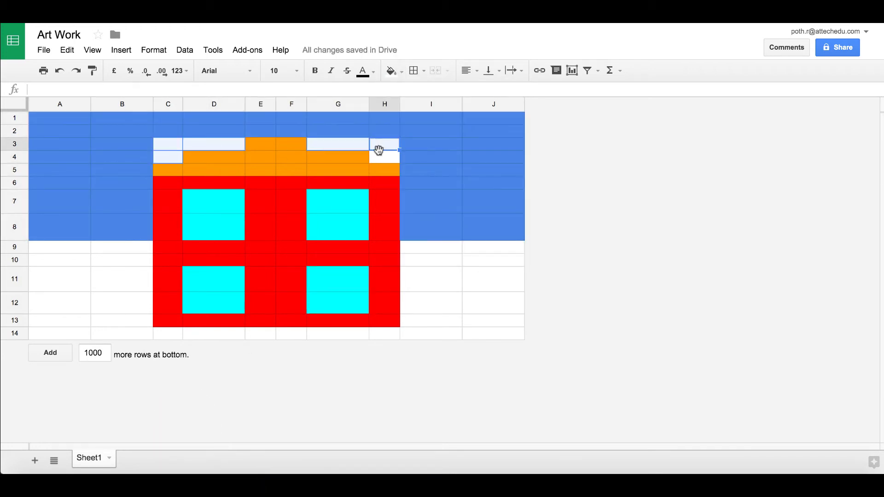
click(391, 70)
click(475, 110)
- Fill the grass area A9:B13 left of the house green
click(437, 143)
drag(474, 131, 476, 146)
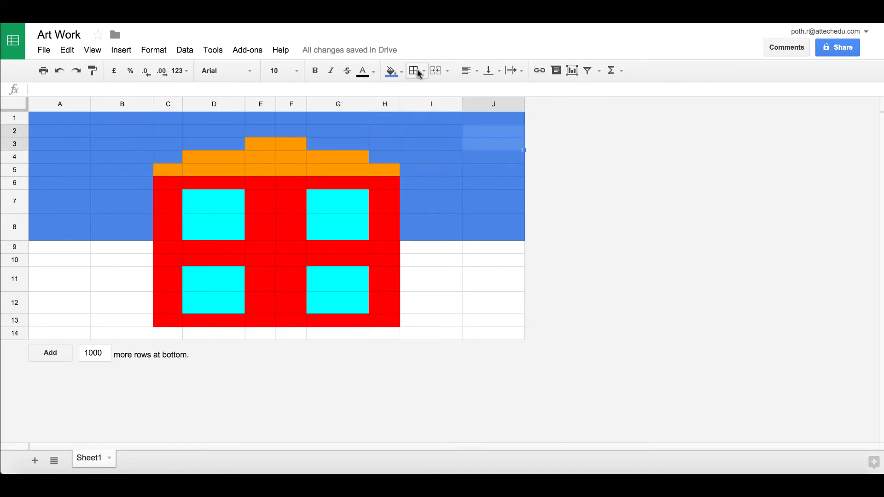
drag(60, 247, 122, 300)
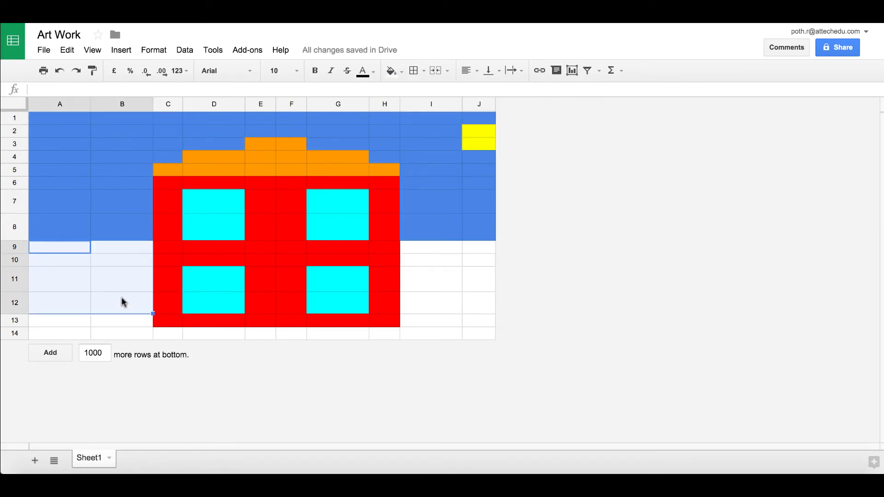
click(402, 72)
click(439, 160)
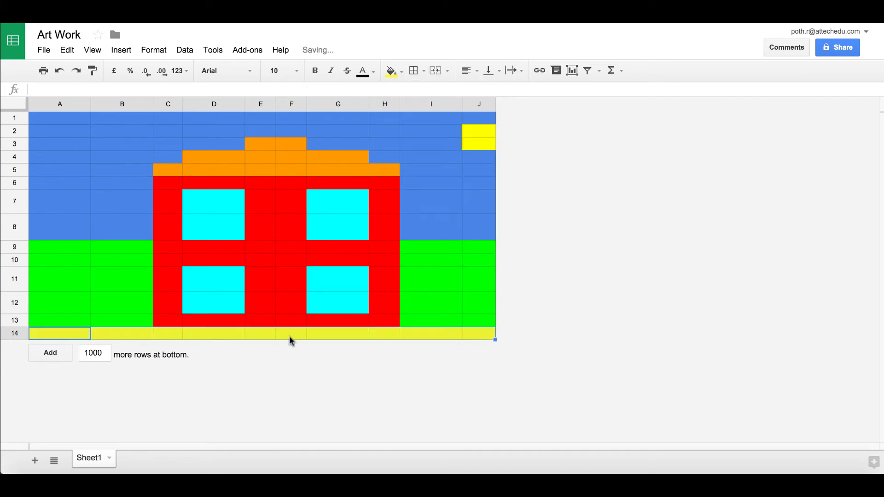
drag(261, 333, 292, 334)
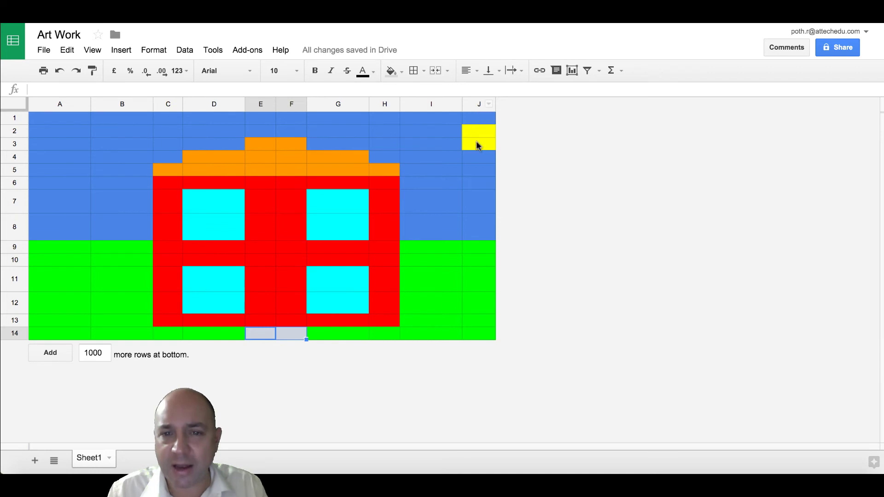
- Insert a column right of column J and fill K2:K3 blue
right_click(473, 103)
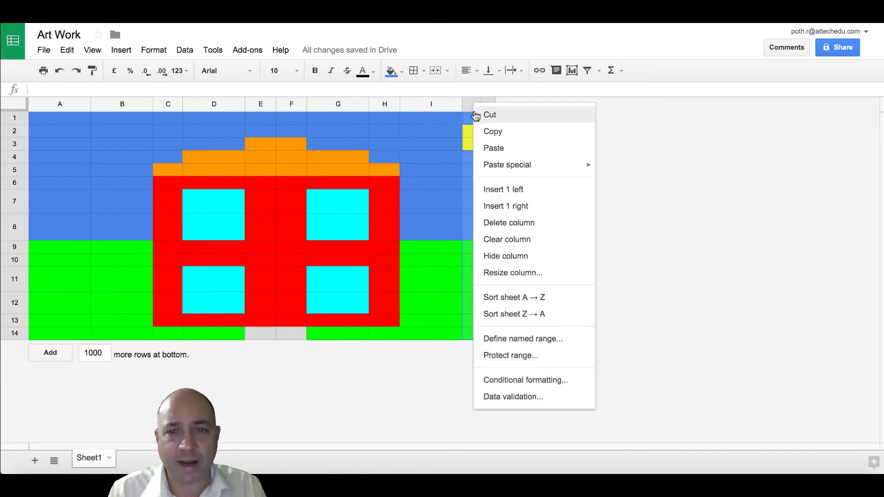
click(549, 206)
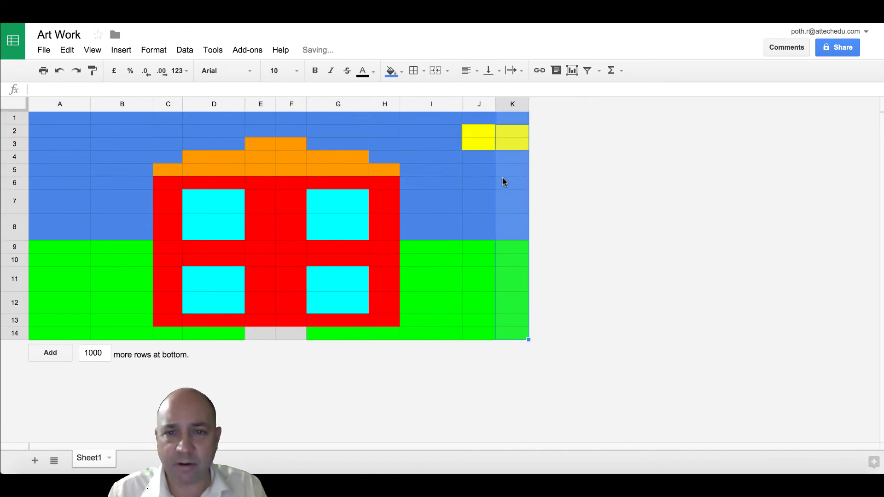
drag(514, 133, 514, 143)
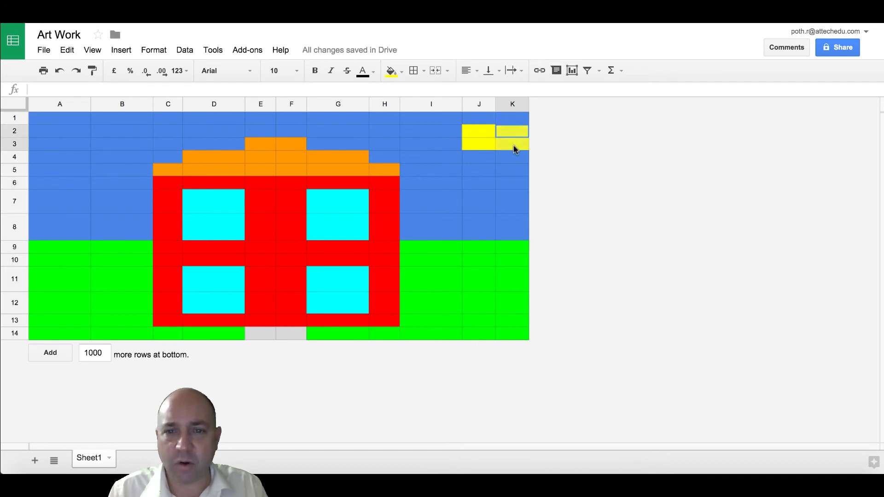
click(402, 71)
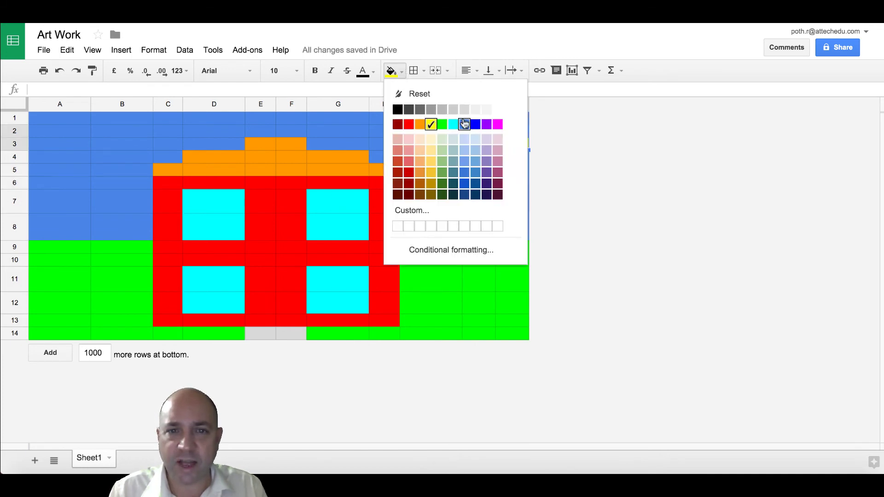
click(466, 124)
click(474, 190)
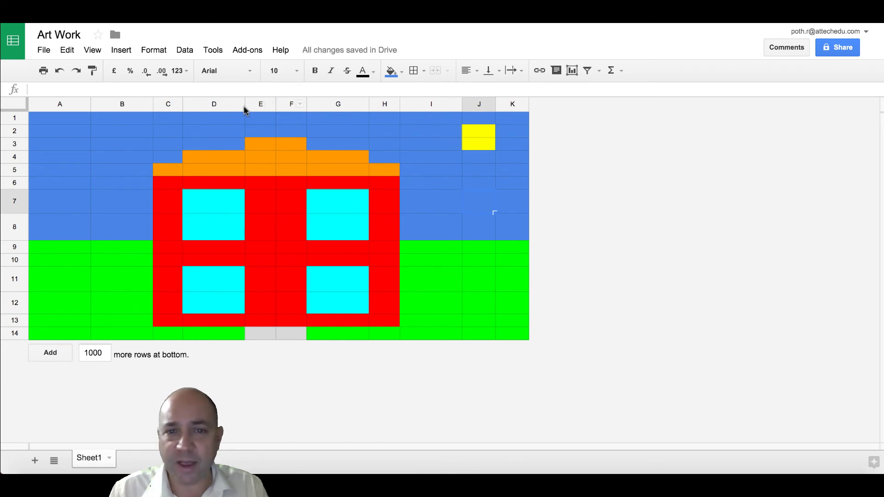
- Insert a column right of column E and fill F2 orange as the roof peak
click(261, 104)
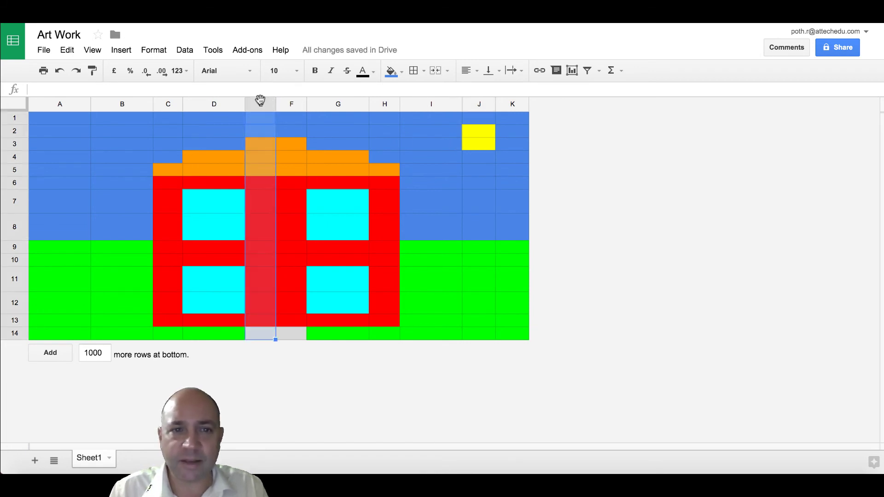
right_click(260, 101)
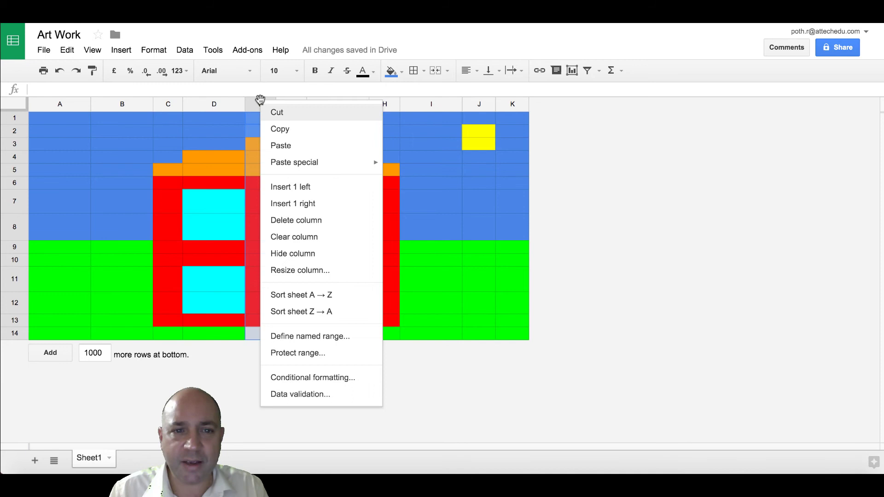
click(331, 203)
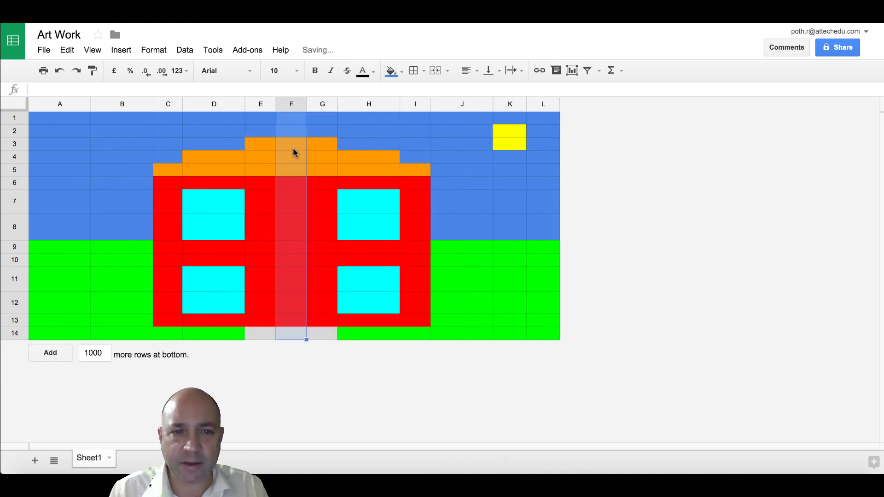
click(291, 132)
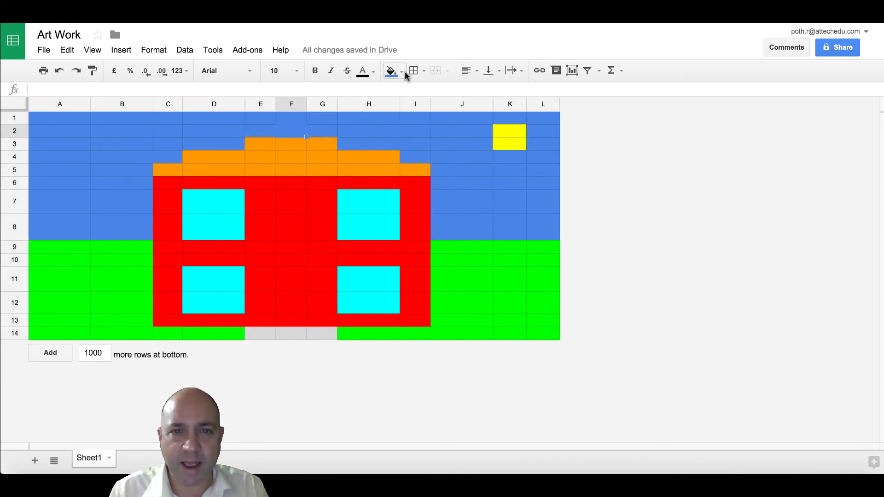
click(402, 71)
click(419, 124)
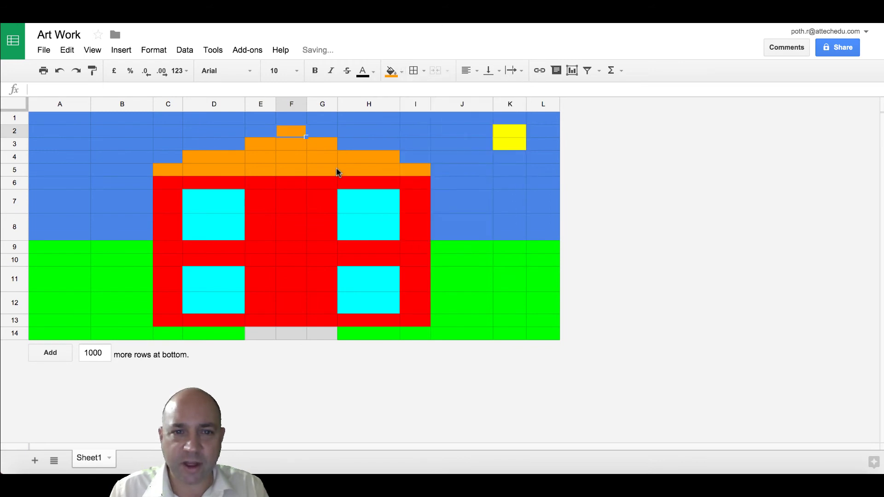
drag(291, 260, 291, 321)
- Fill the door cells F10:F13 purple and widen column F
click(401, 72)
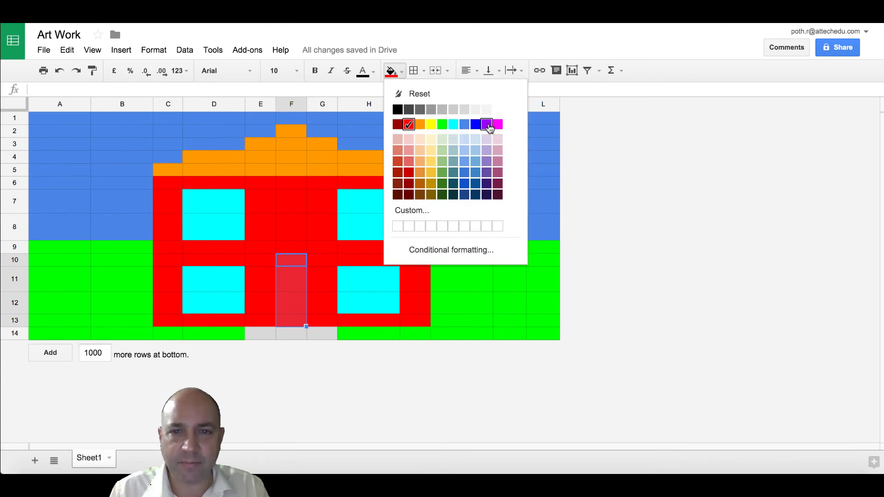
click(487, 125)
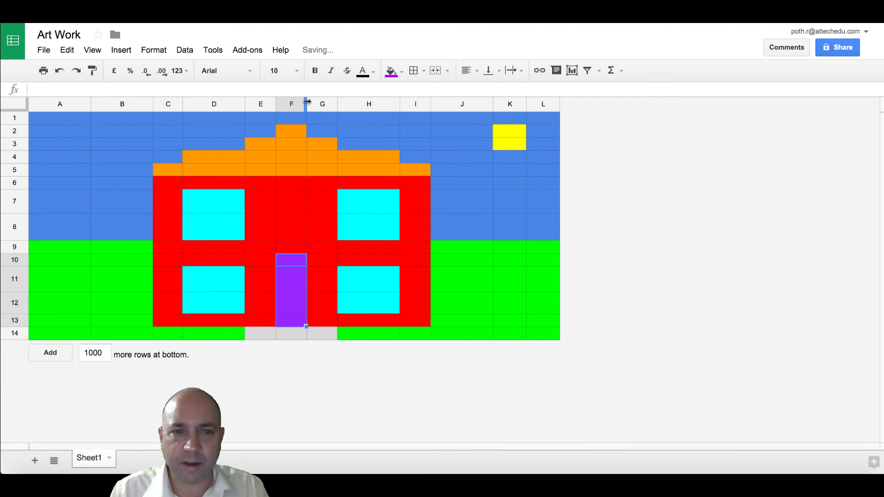
drag(307, 101, 316, 102)
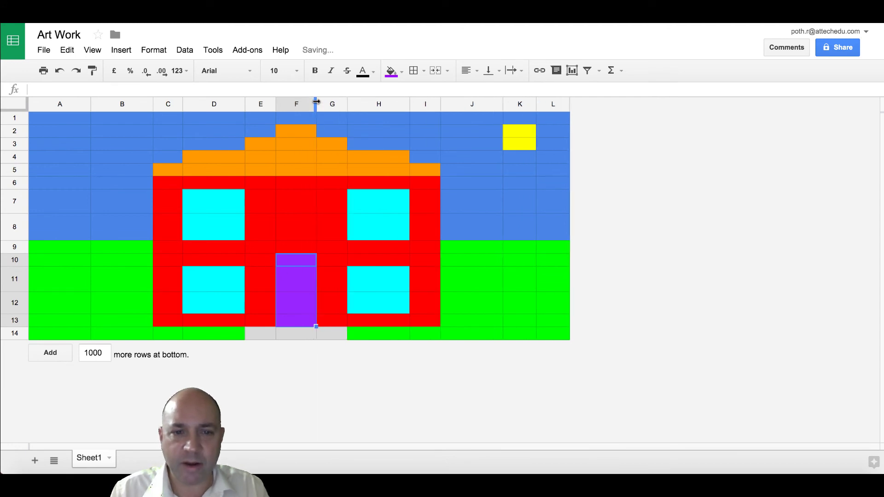
click(554, 143)
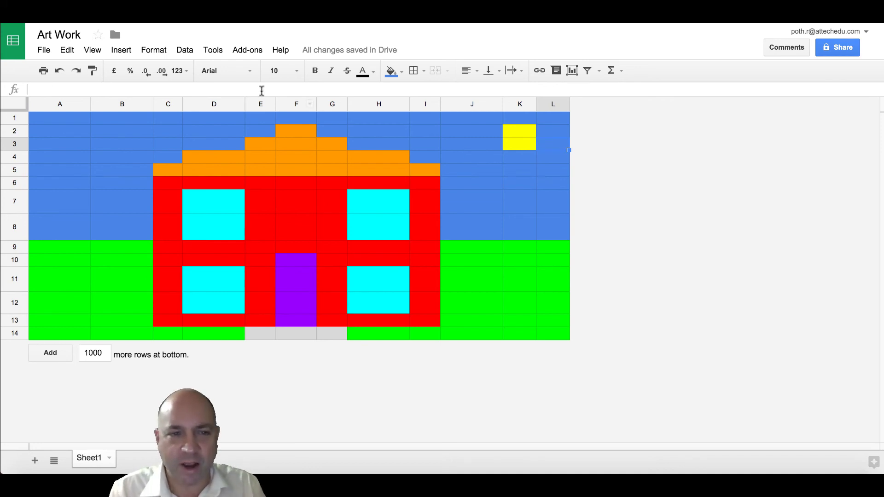
- Turn off gridlines and capture a screenshot of the finished house picture
click(96, 50)
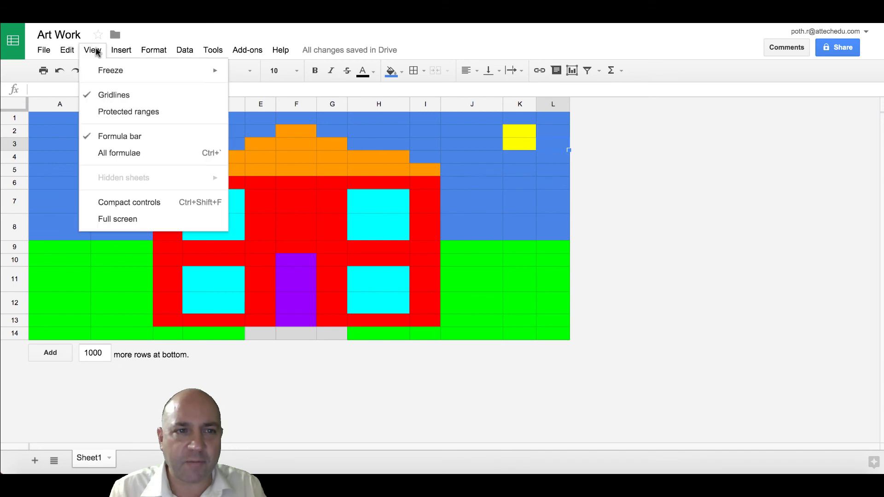
click(145, 96)
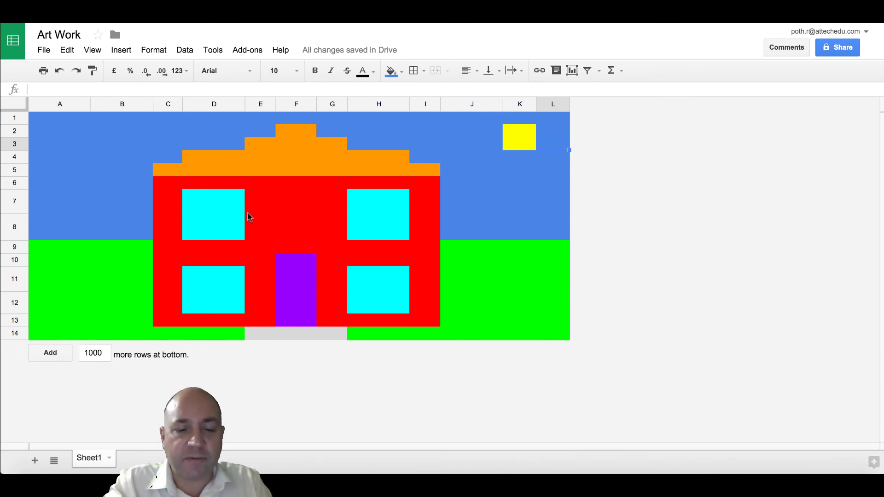
key(super+shift+4)
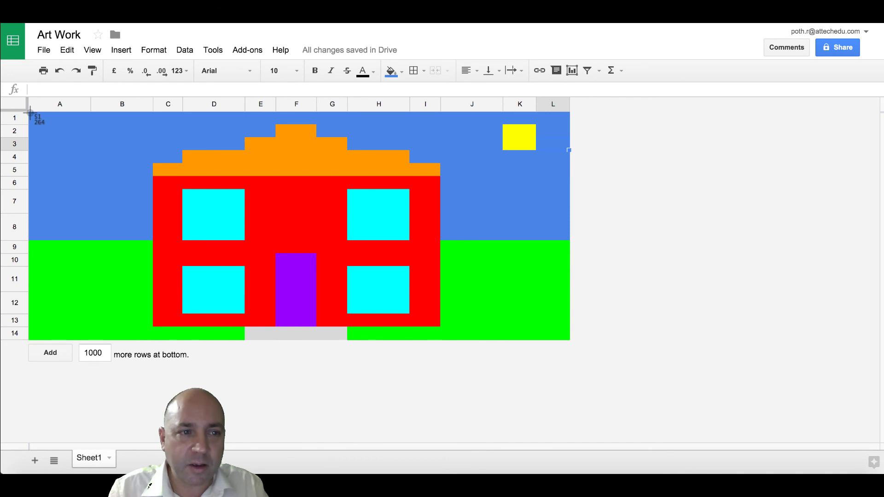
drag(29, 113, 568, 340)
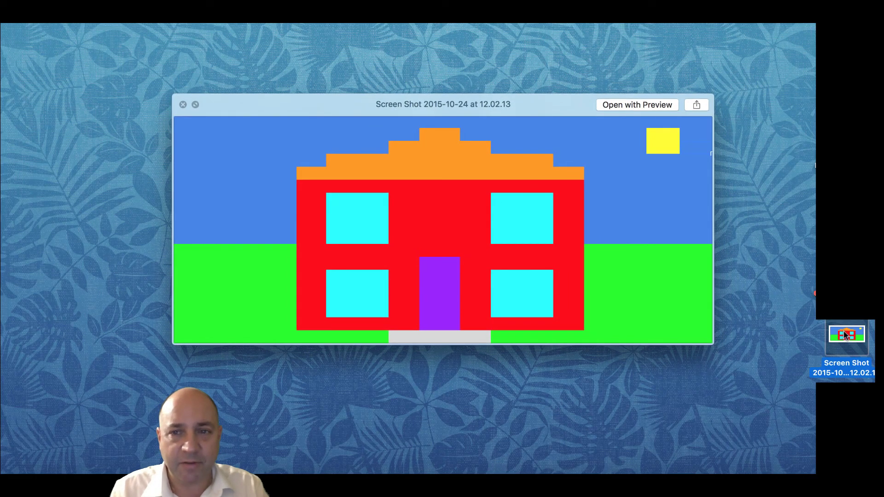
key(space)
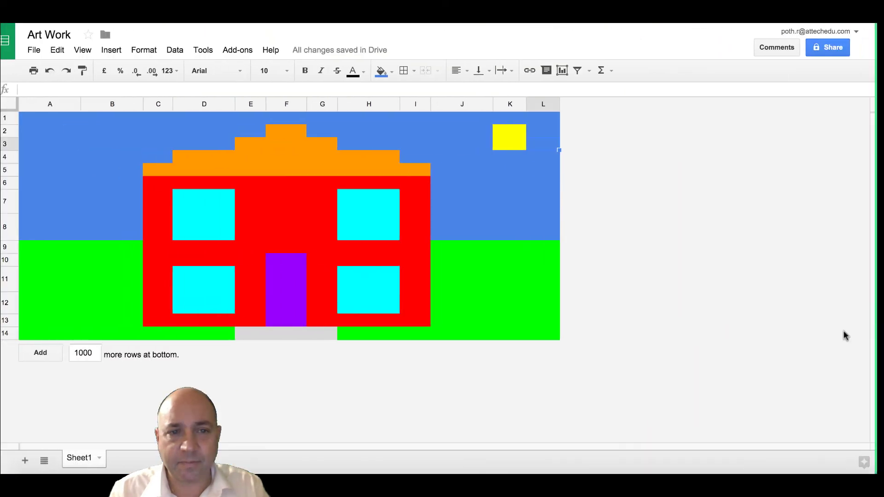
click(306, 201)
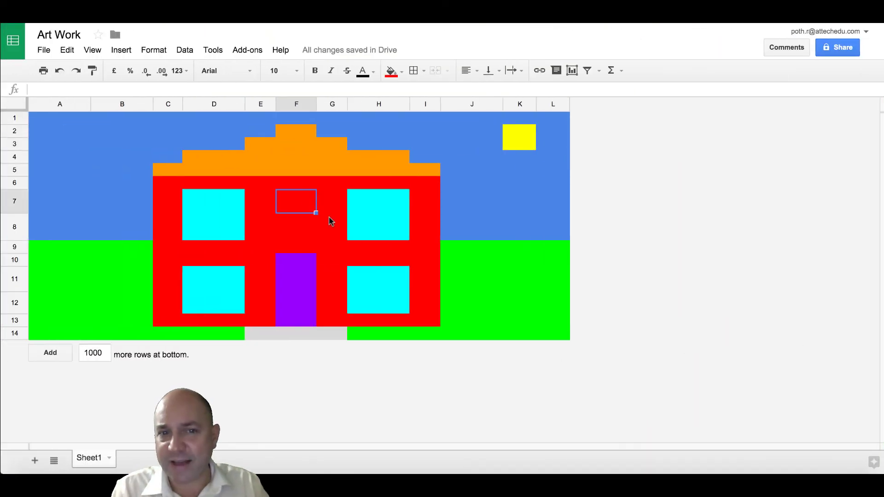